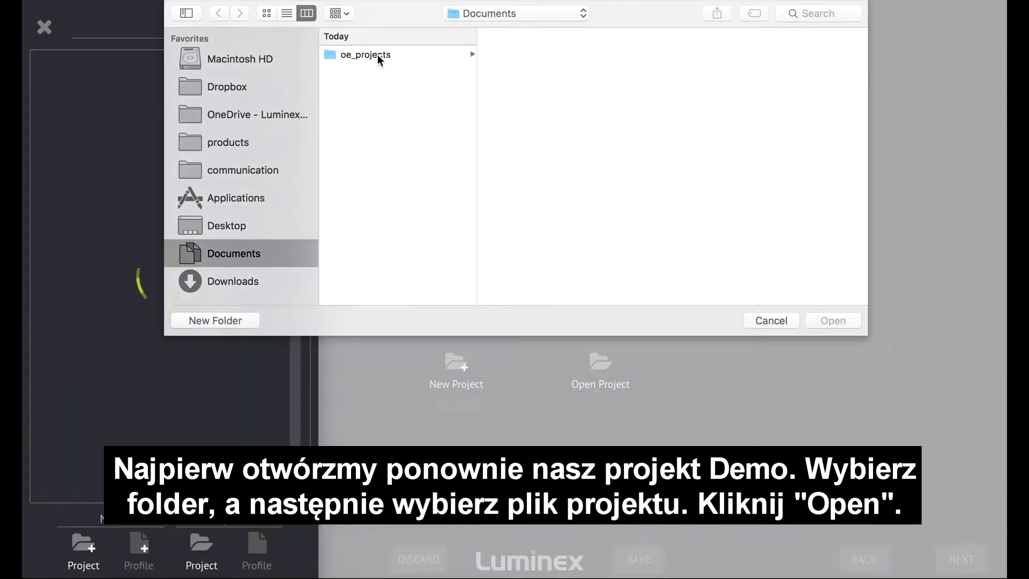
Open the project file project.lumproj from the Demo folder inside oe_projects.
left_click(379, 55)
left_click(504, 55)
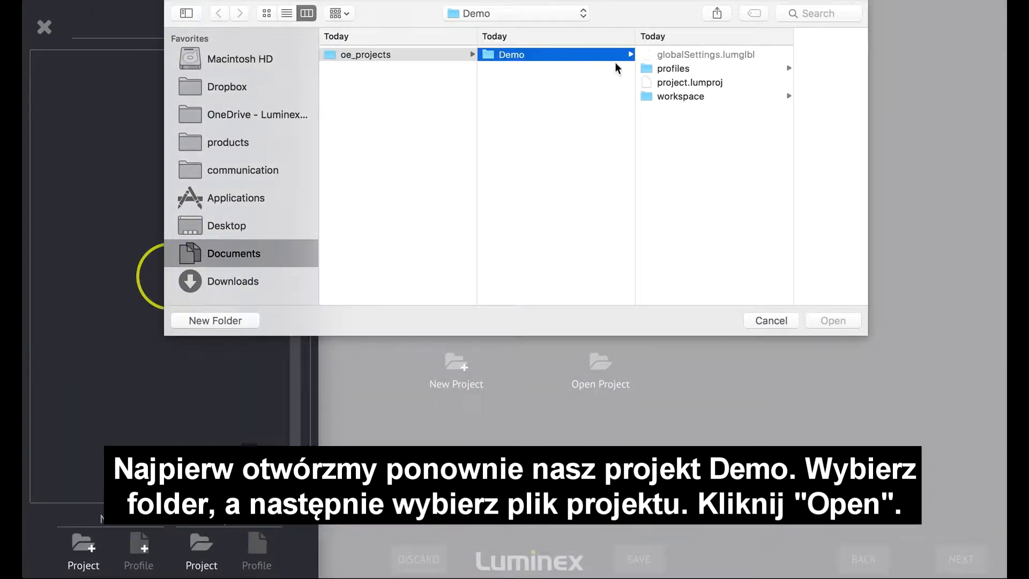
left_click(681, 84)
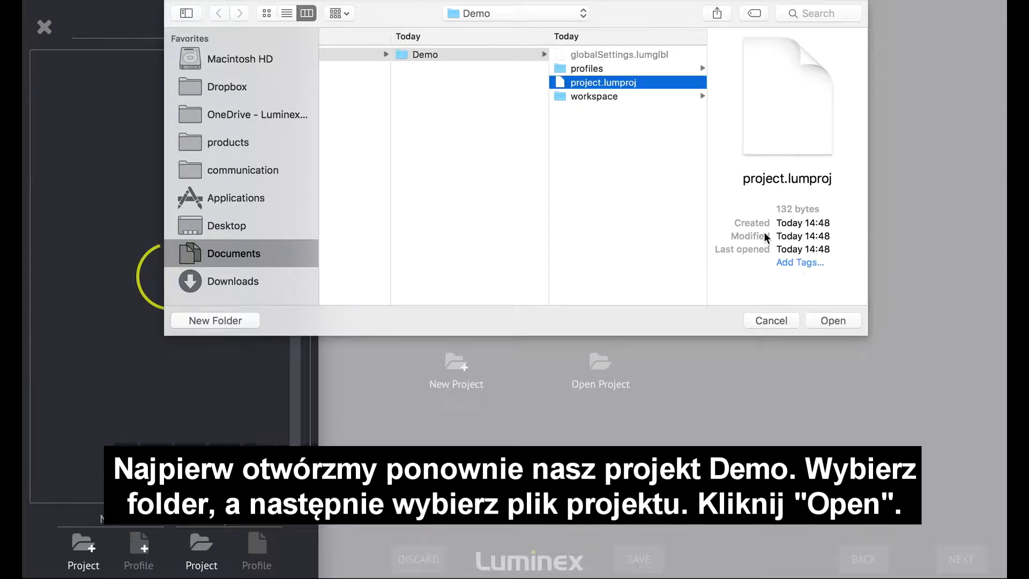
left_click(831, 322)
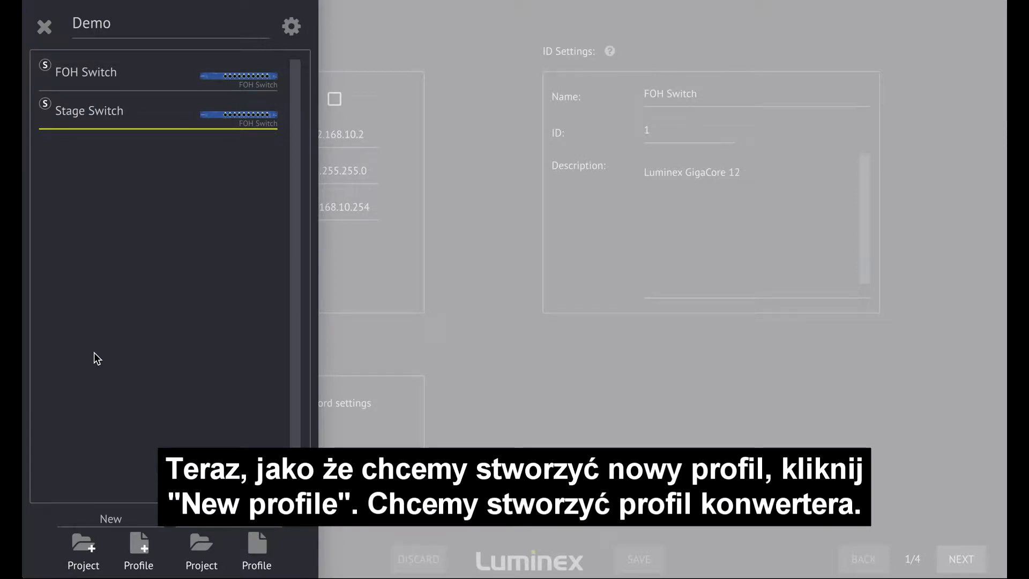
Create a new Converter profile named SL Converter for the Ethernet-DMX8 Rack MkII model.
left_click(140, 547)
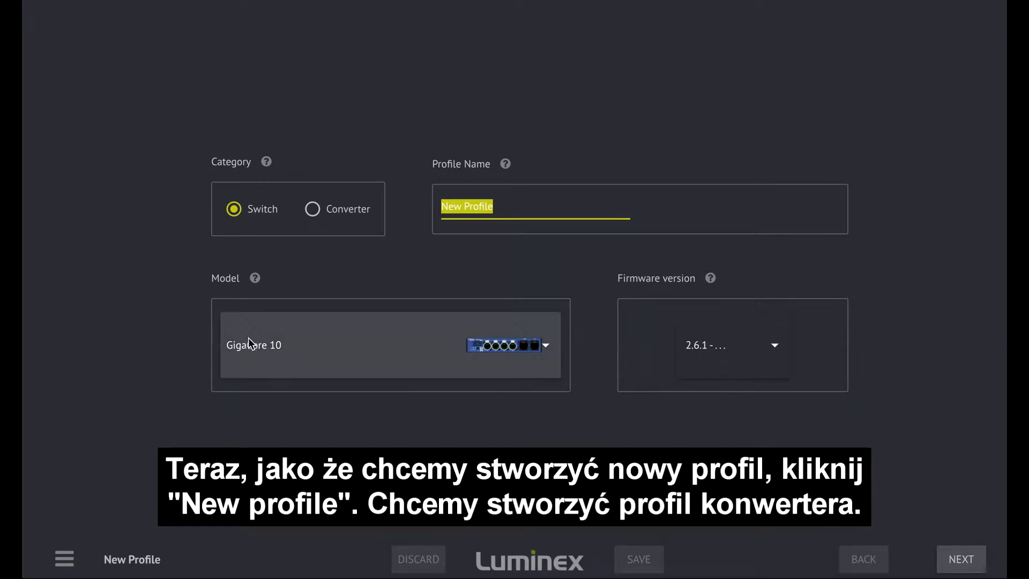
left_click(317, 211)
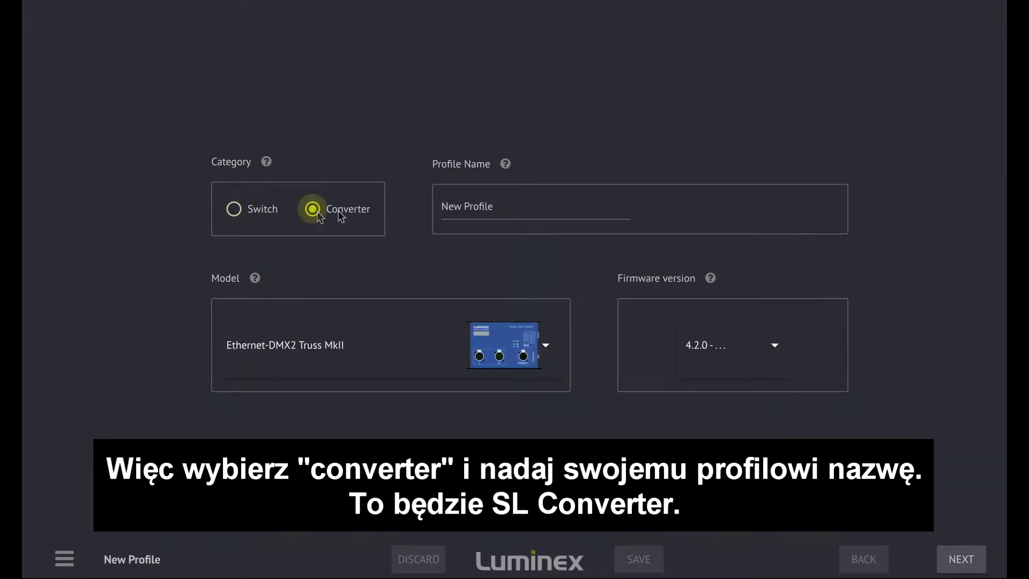
left_click_drag(502, 208, 412, 207)
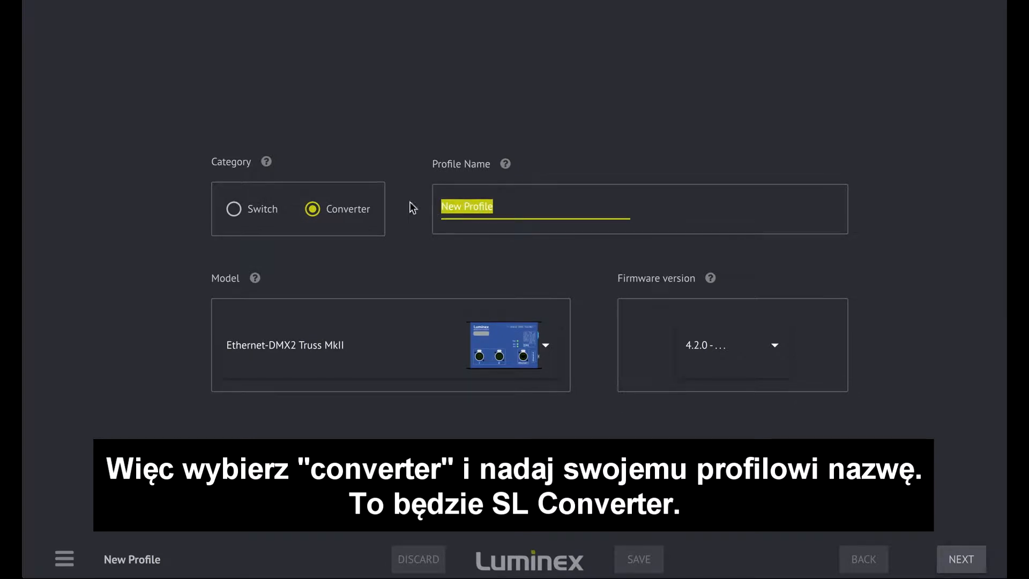
type("SL ")
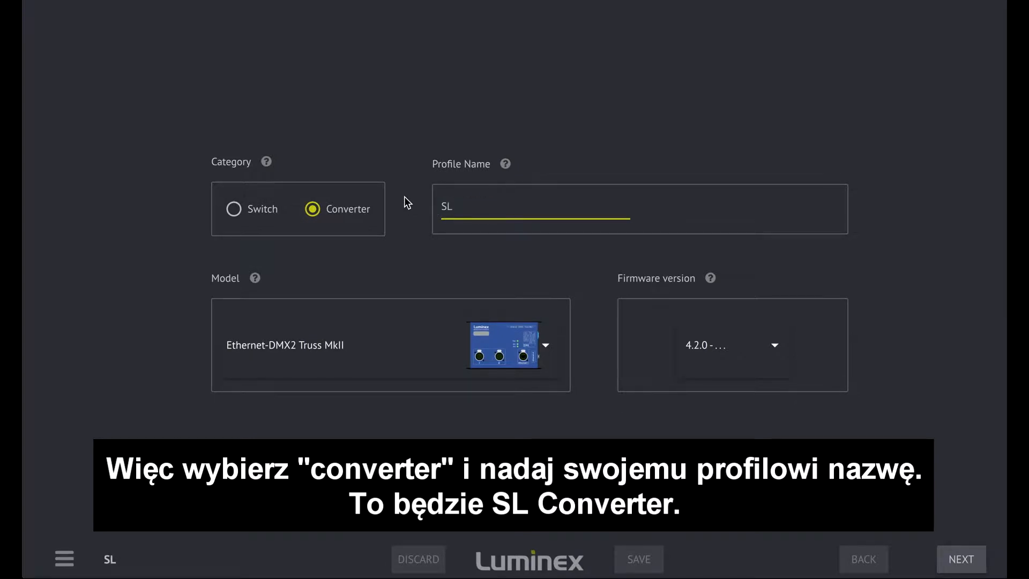
type("Converter")
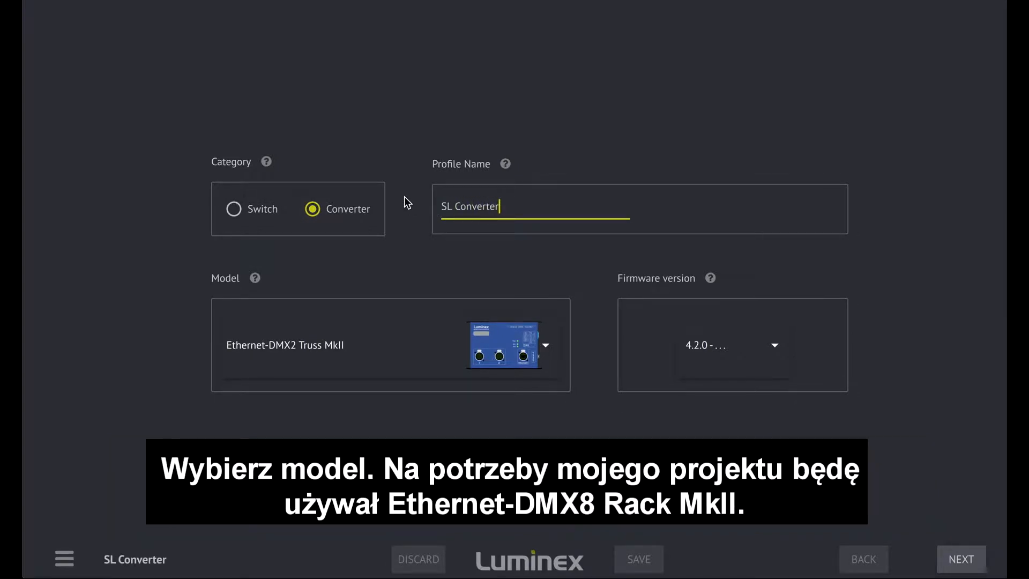
left_click(535, 348)
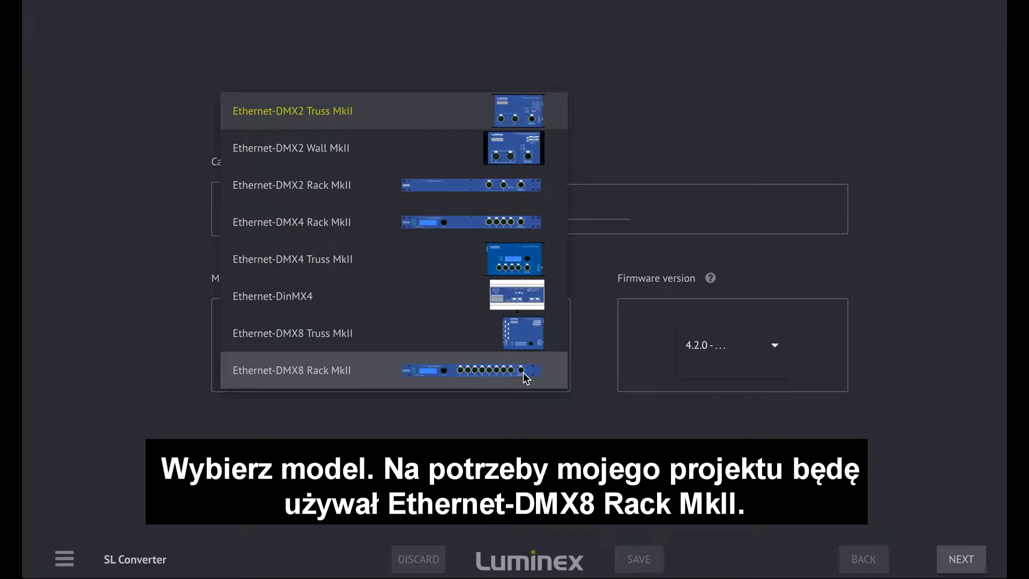
left_click(523, 372)
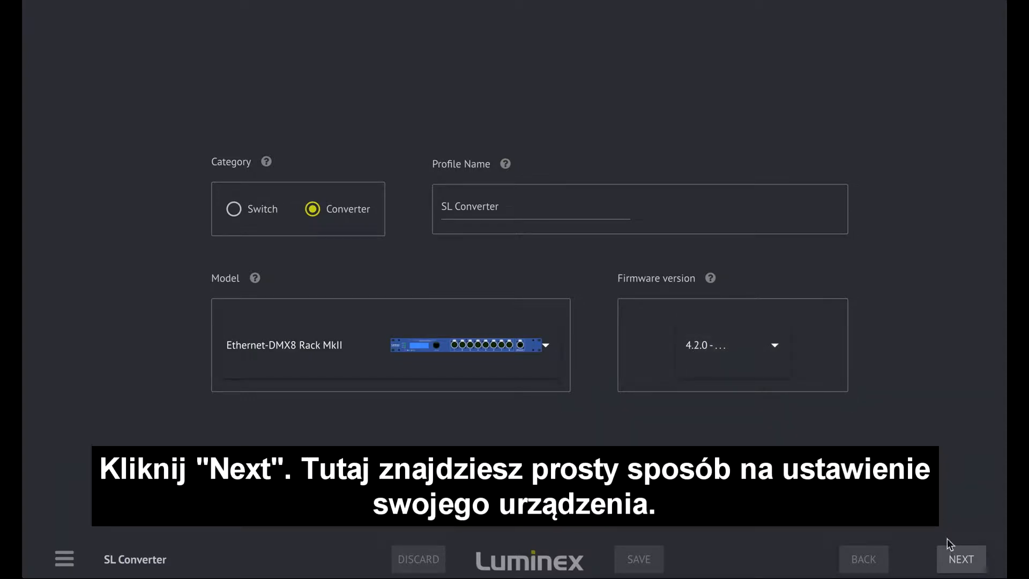
left_click(955, 559)
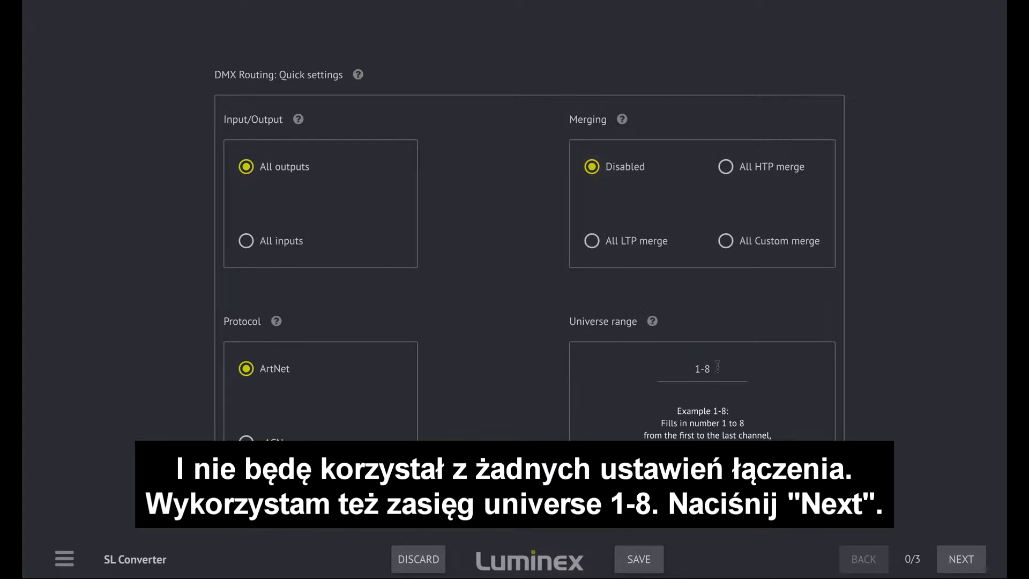
Accept the DMX routing quick settings and set the nodes' short names to Node 8/A and Node 8/B.
left_click(959, 561)
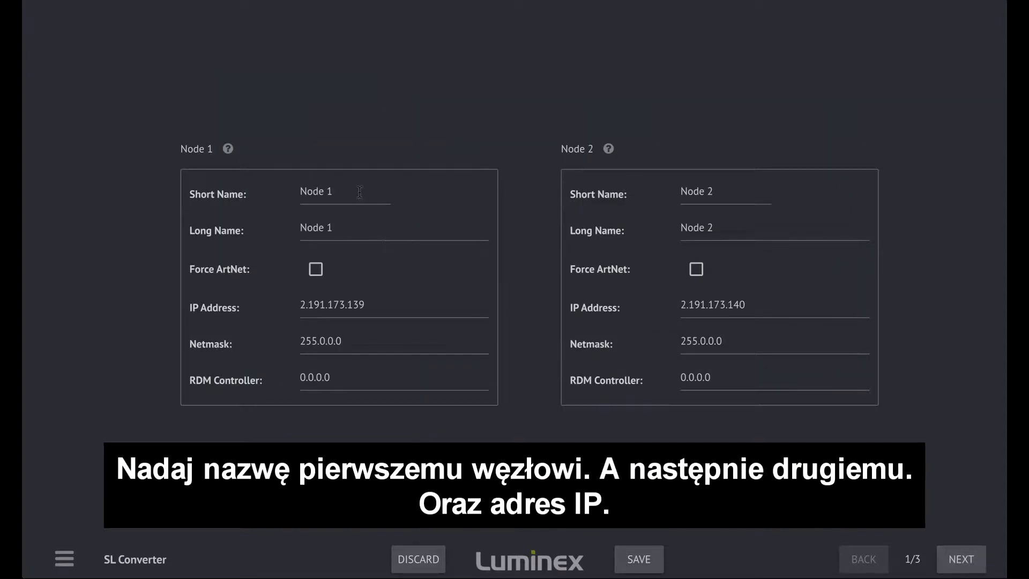
left_click(339, 191)
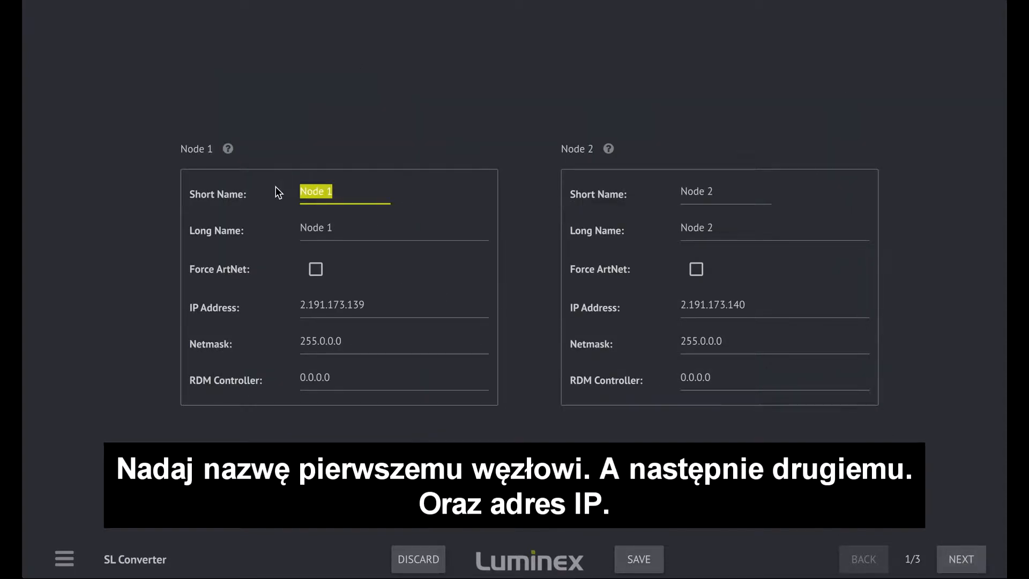
type("Node 8/A")
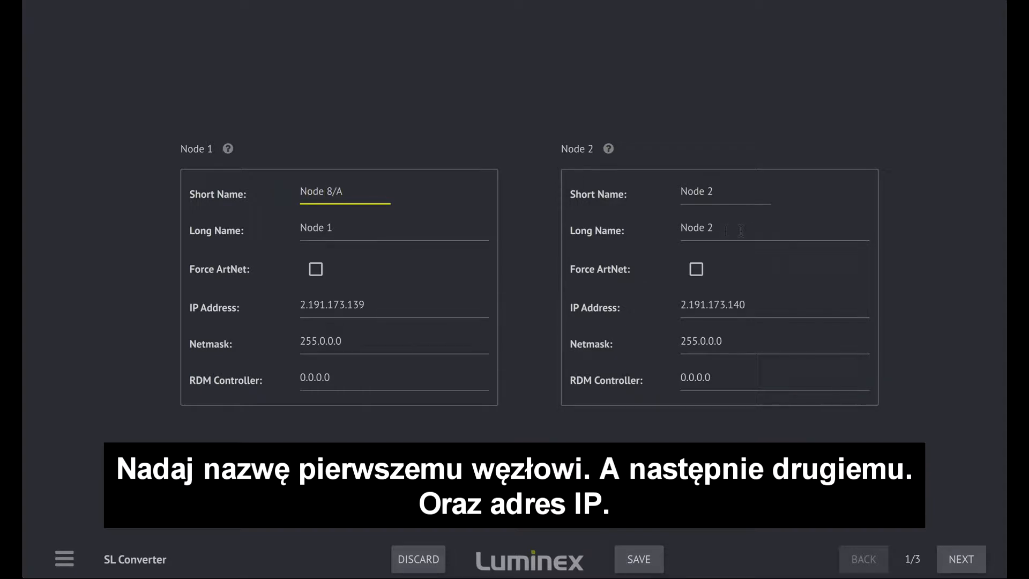
left_click(722, 191)
type("Node ")
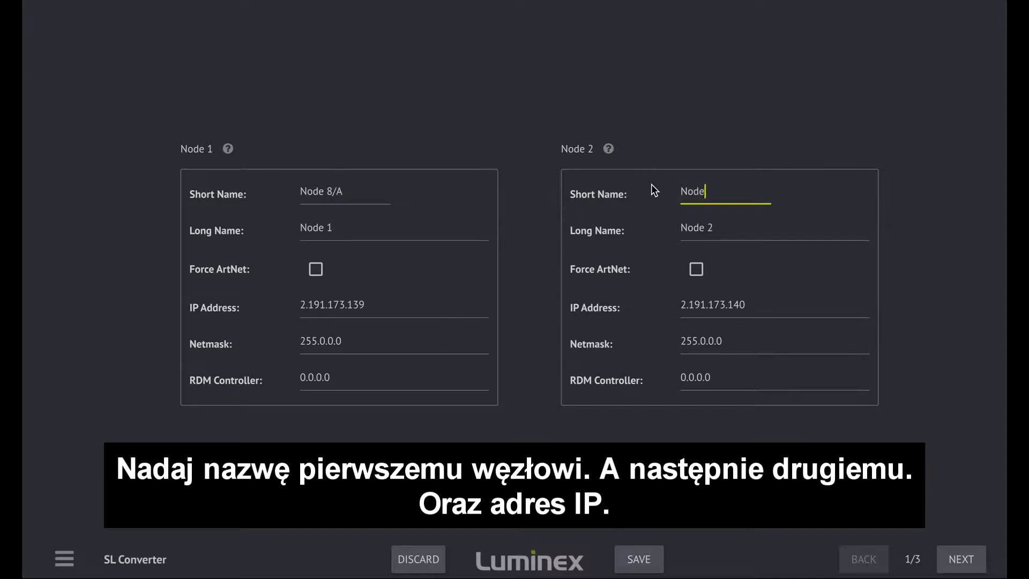
type("8/B")
Set the IP address of Node 1 to 2.10.10.10 and of Node 2 to 2.10.10.11.
left_click(237, 288)
type("2.1")
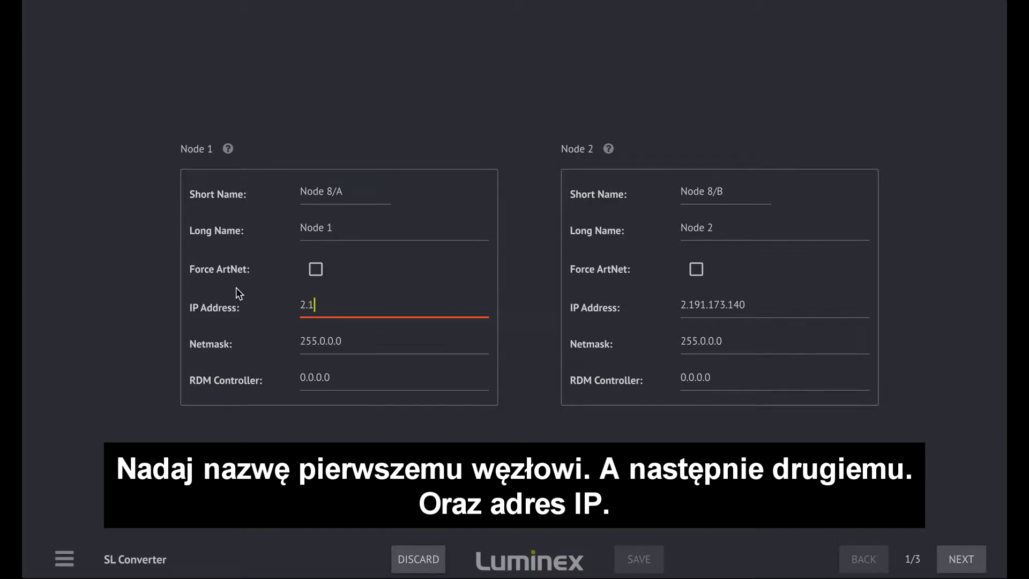
type("0.10.10")
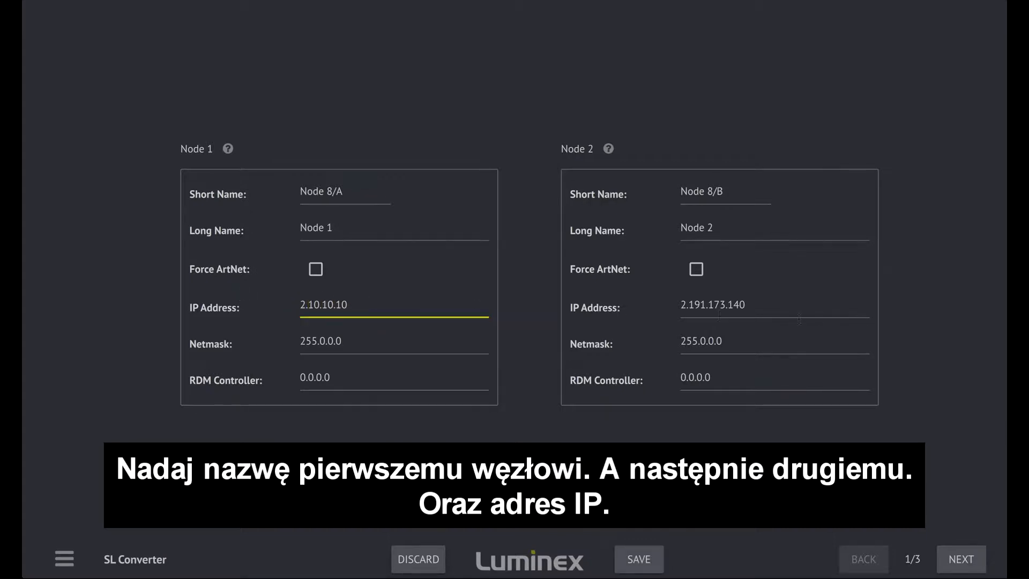
left_click(627, 299)
type("2.10")
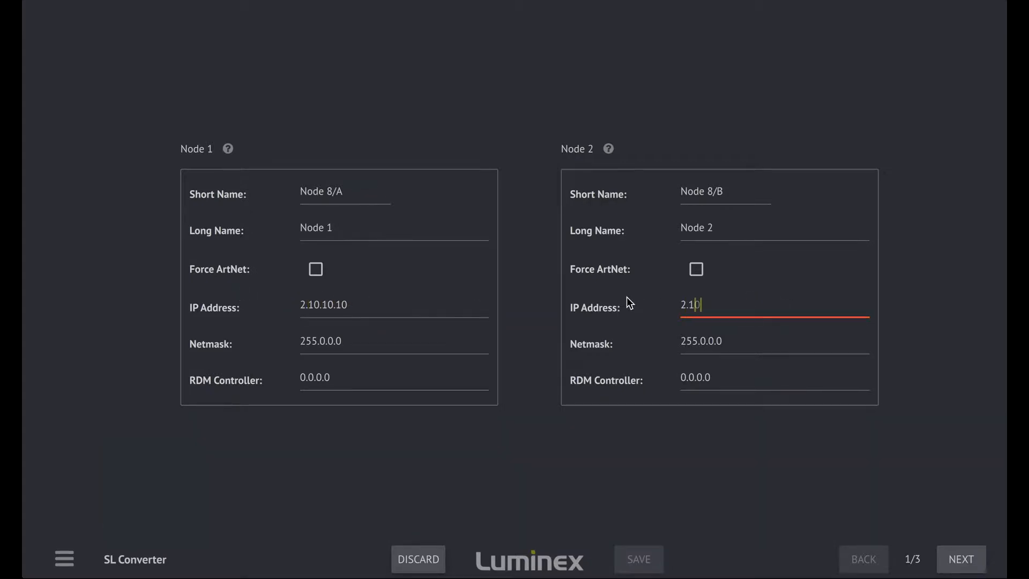
type(".10.11")
Set the RDM controller address of both nodes to 2.10.10.20 and continue to the port settings.
left_click(381, 379)
left_click_drag(382, 379, 227, 373)
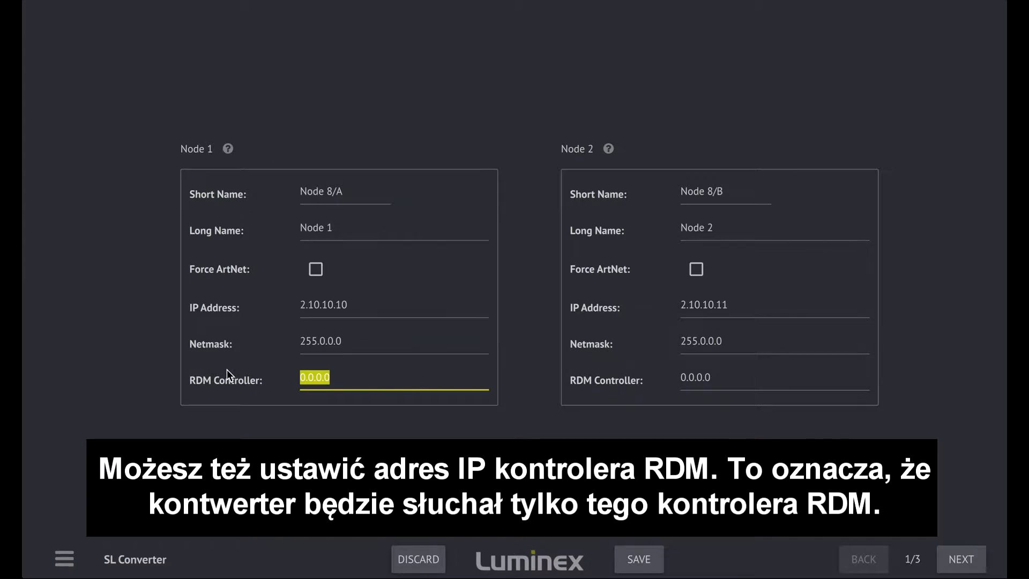
type("2.10.10.")
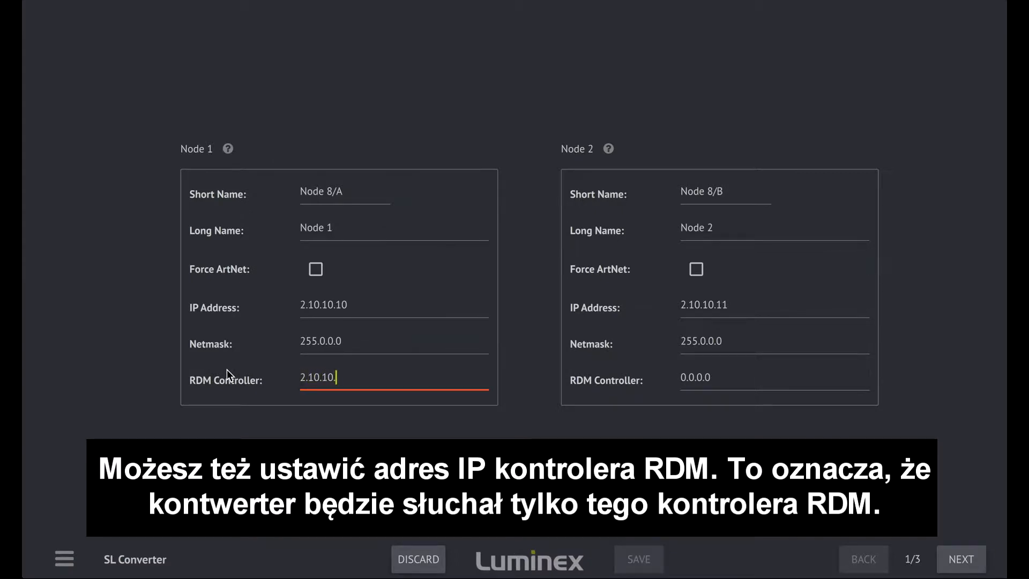
type("20")
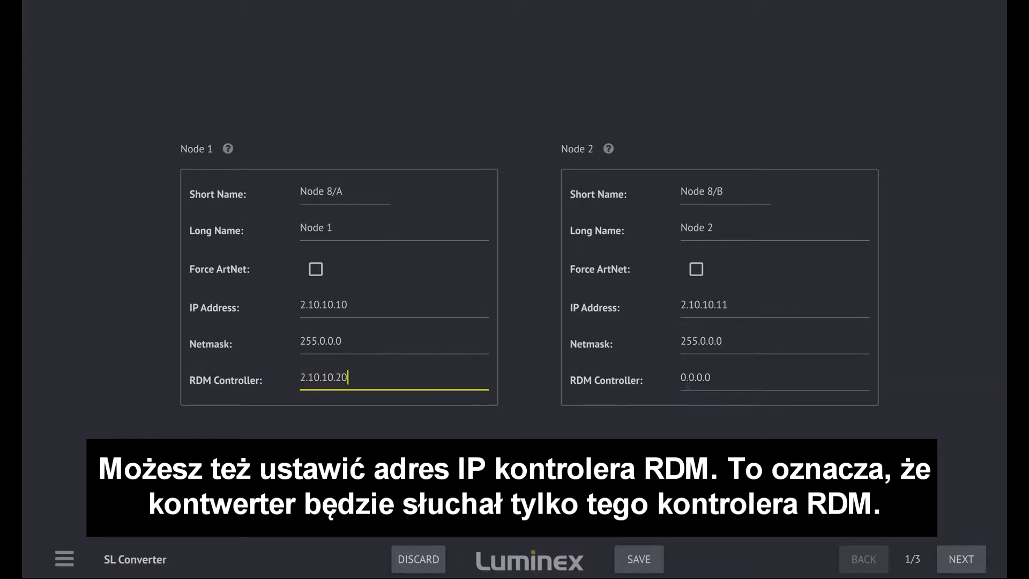
left_click_drag(717, 379, 651, 373)
type("2.")
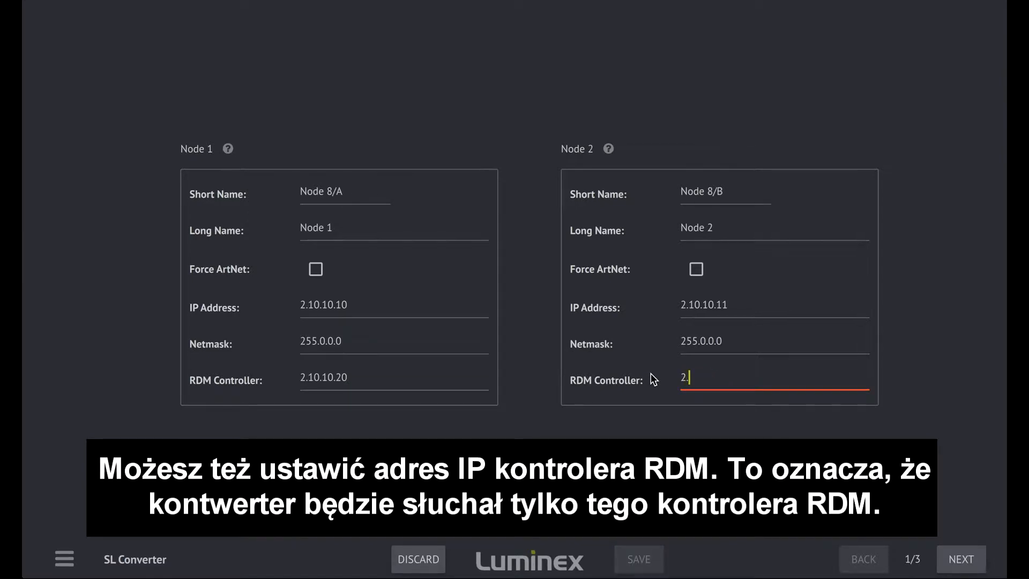
type("10.10.20")
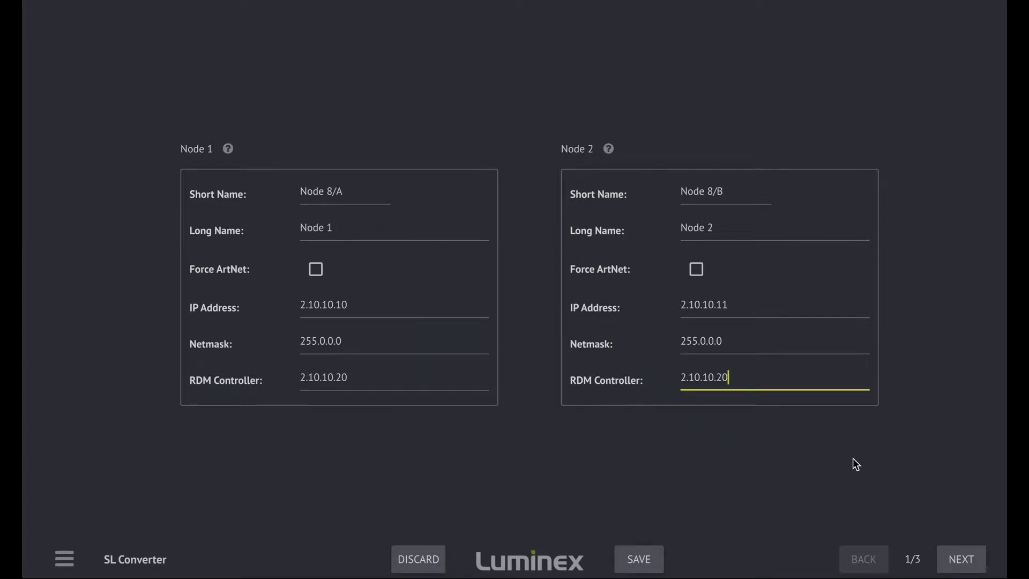
left_click(952, 553)
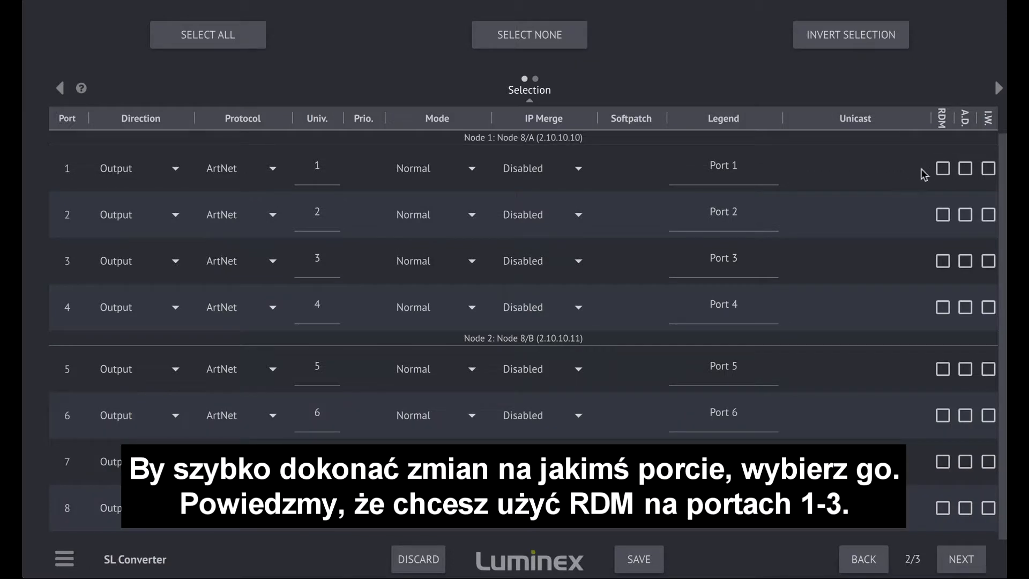
Enable RDM, Adaptive Discovery and Inter Weaving for ports 1 to 3 together, and clear the port selection.
left_click(65, 175)
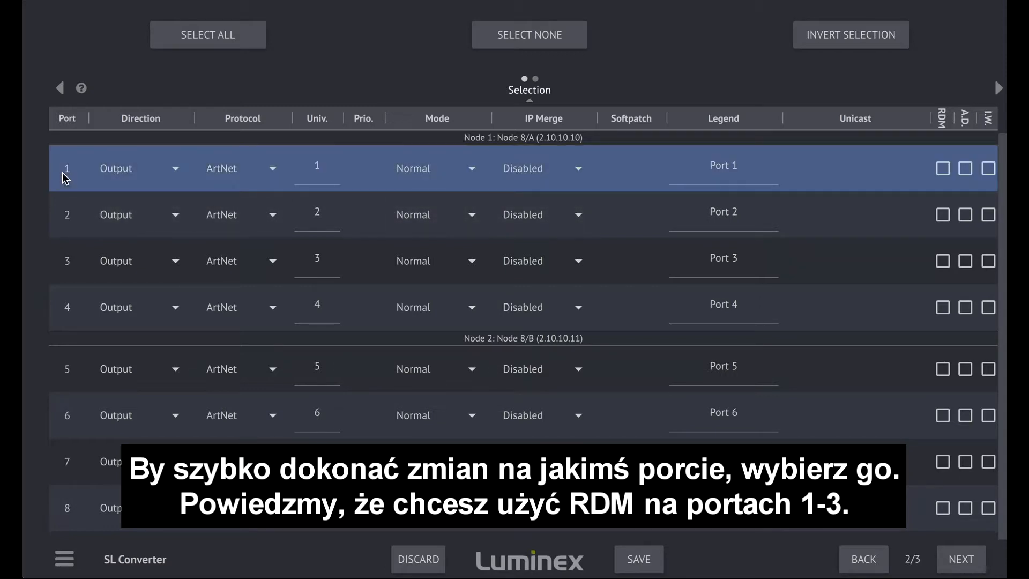
left_click(63, 220)
left_click(65, 263)
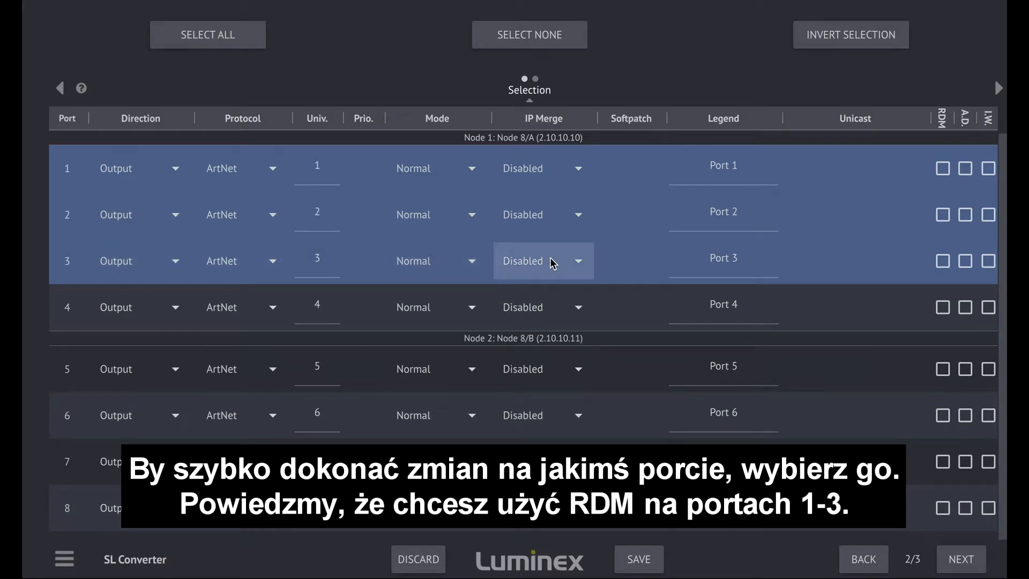
left_click(943, 170)
left_click(965, 169)
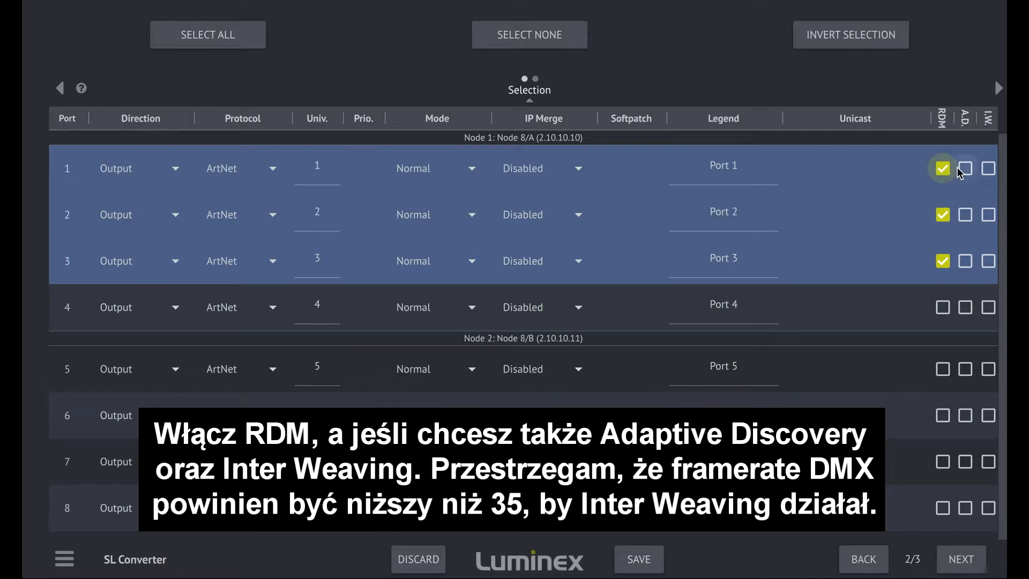
left_click(988, 169)
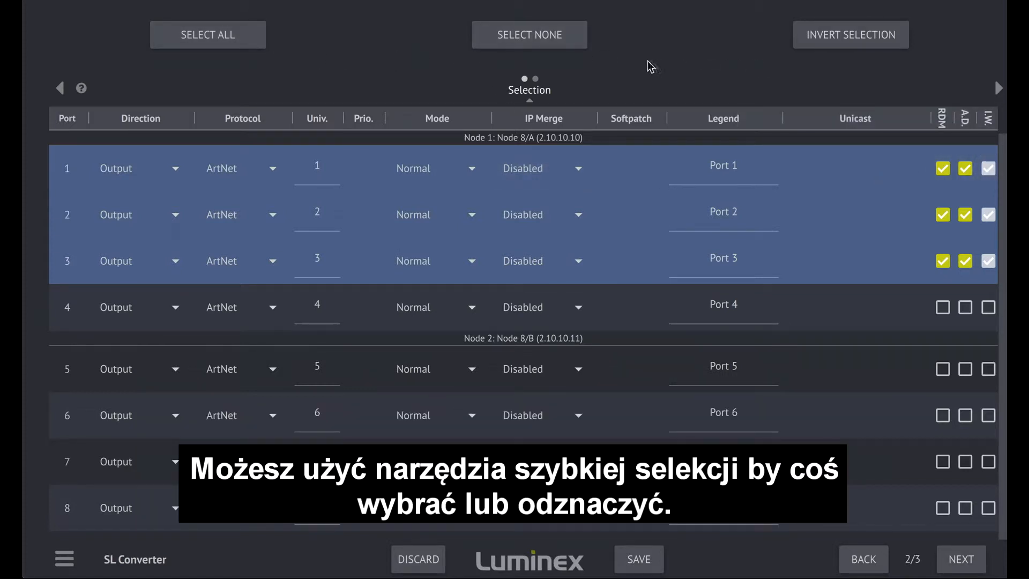
left_click(497, 44)
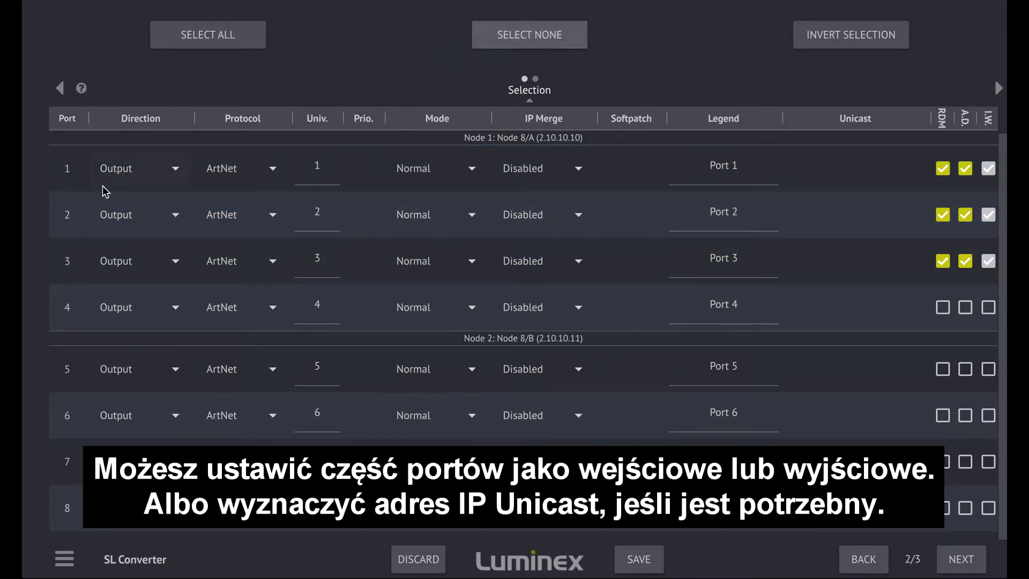
Set port 5's direction to Input and toggle its unicast option on and back off.
left_click(146, 374)
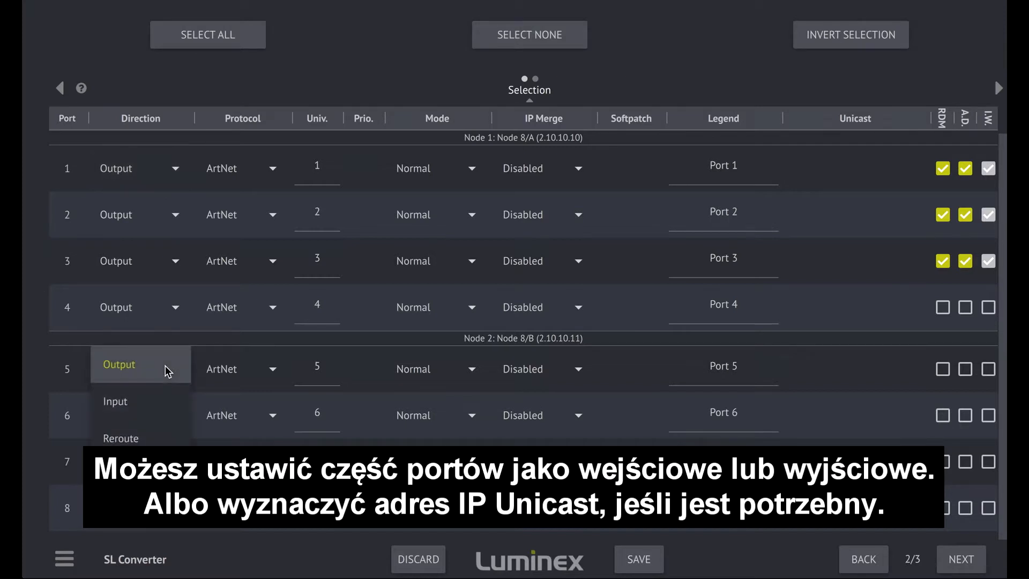
left_click(148, 402)
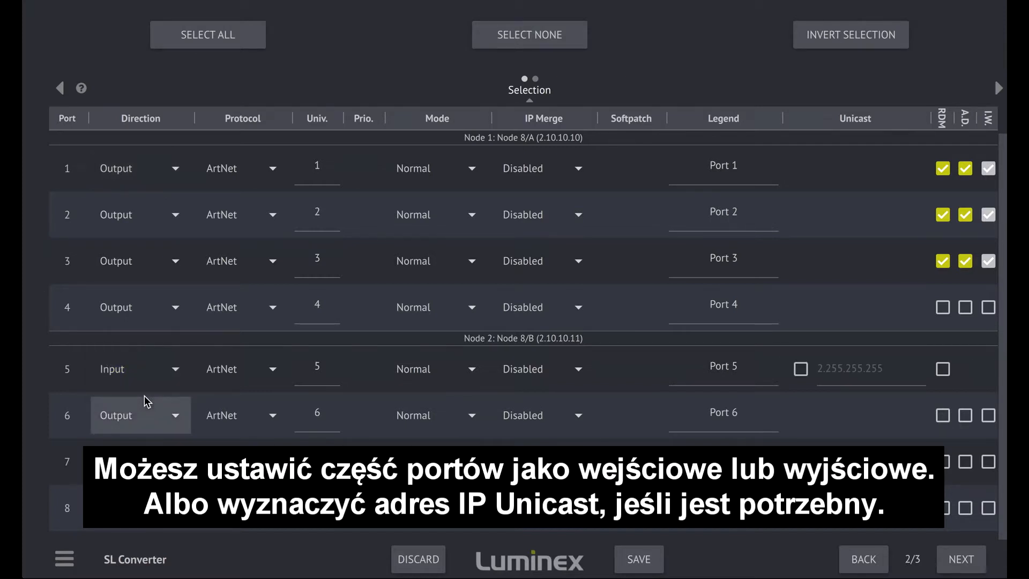
left_click(802, 375)
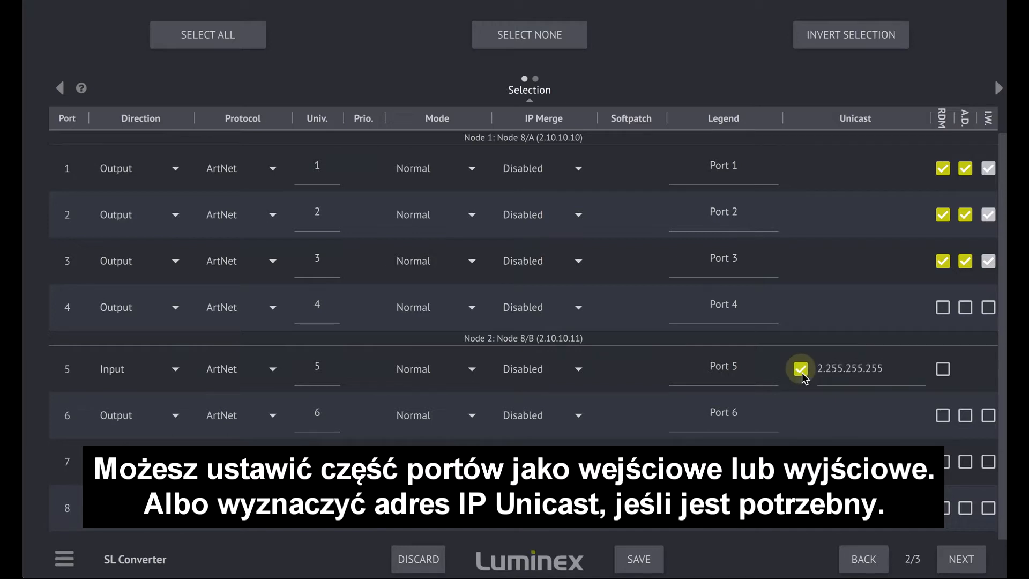
left_click(802, 375)
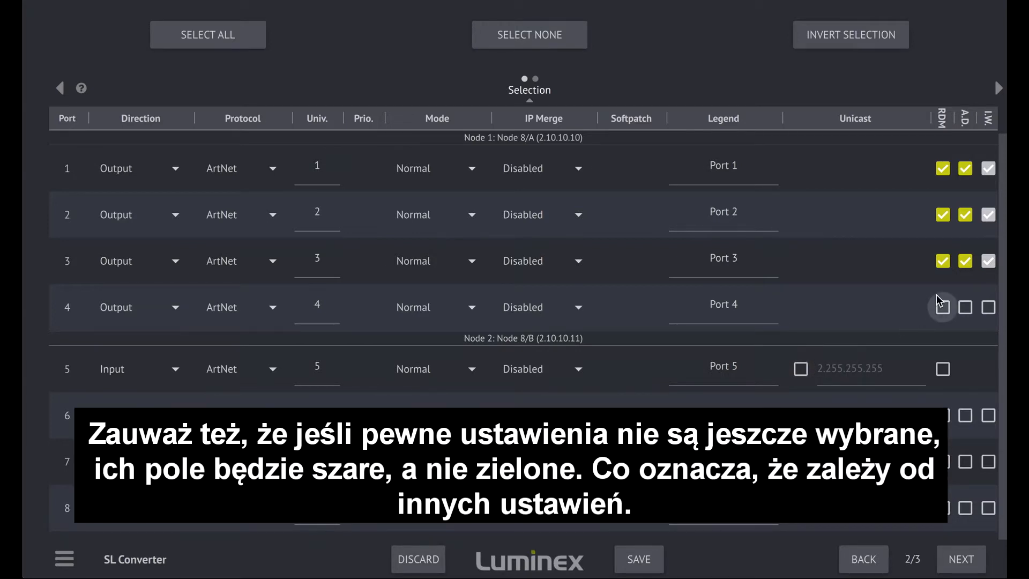
Copy port 1's settings to ports 5, 6 and 7 together, and clear the port selection.
mouse_move(990, 263)
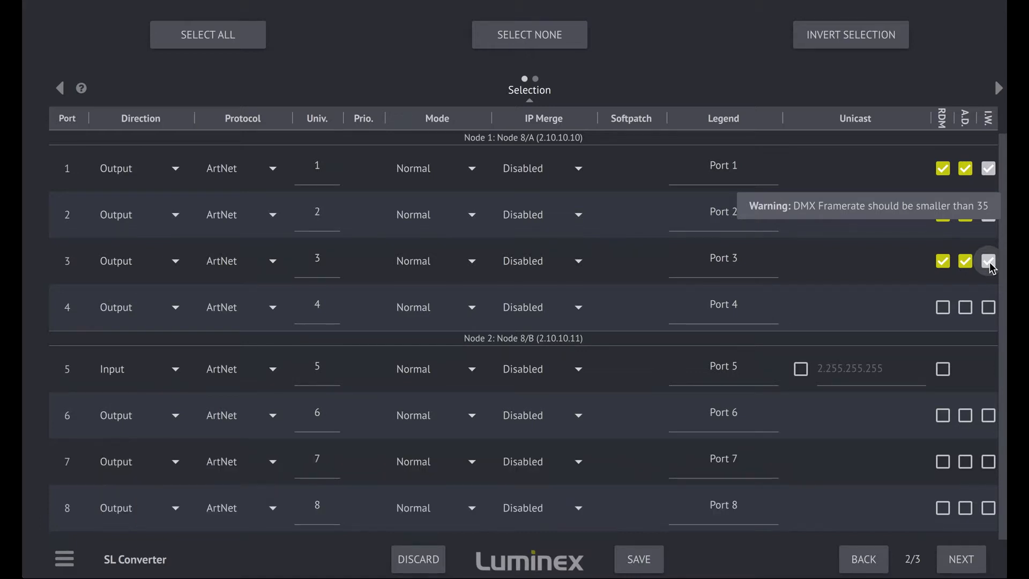
left_click_drag(738, 46, 319, 55)
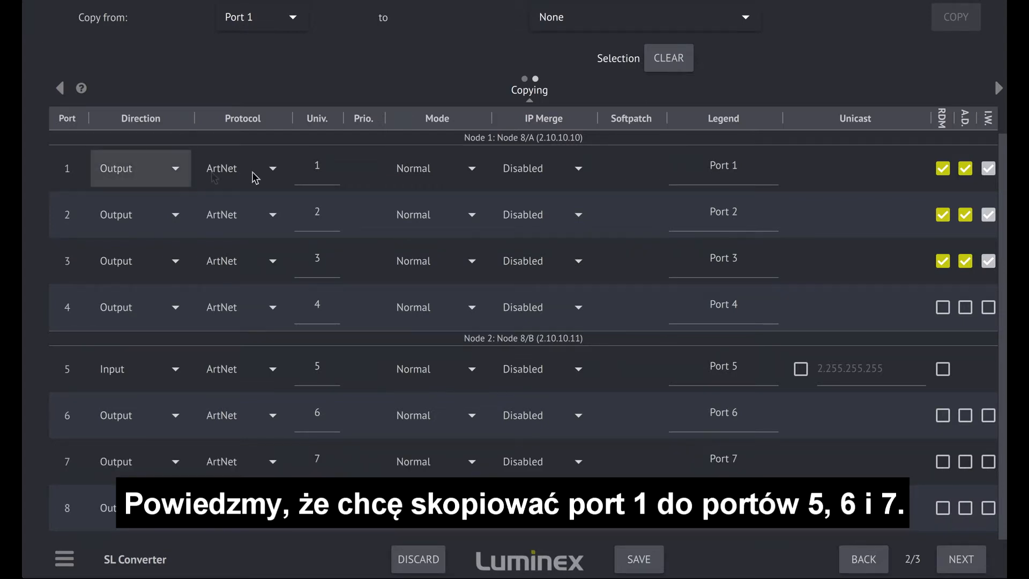
left_click(747, 24)
left_click(742, 175)
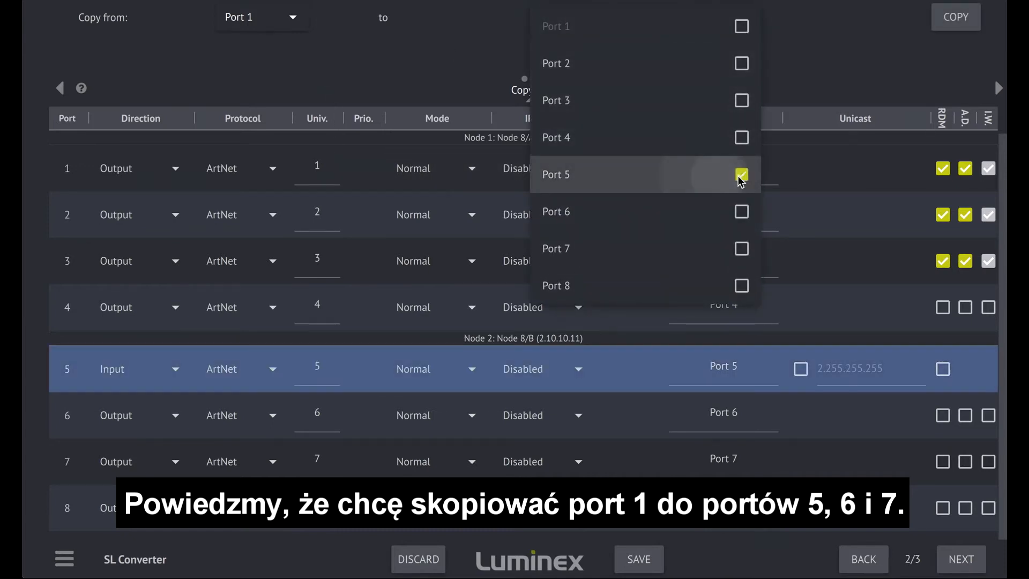
left_click(741, 212)
left_click(743, 249)
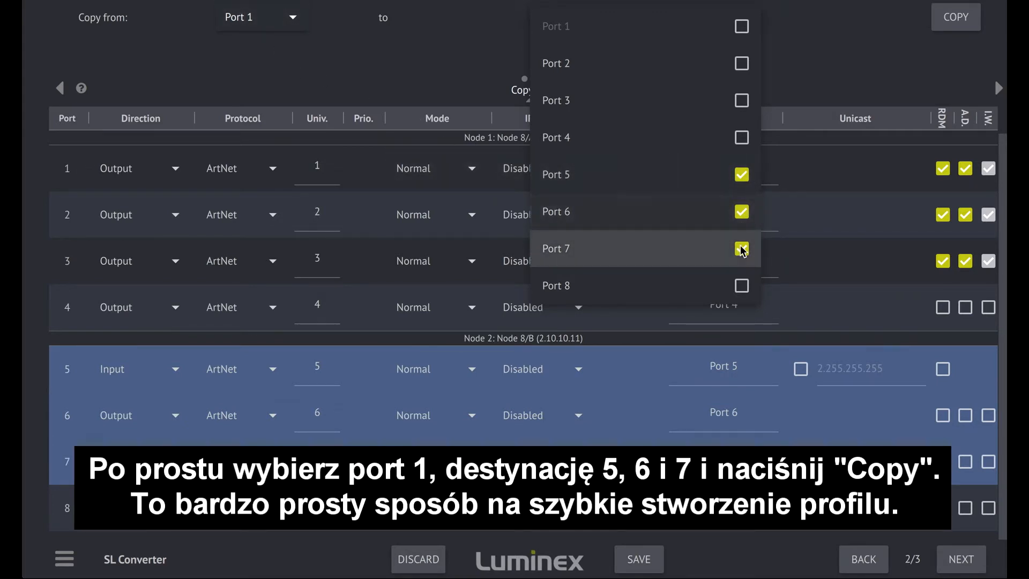
left_click(957, 22)
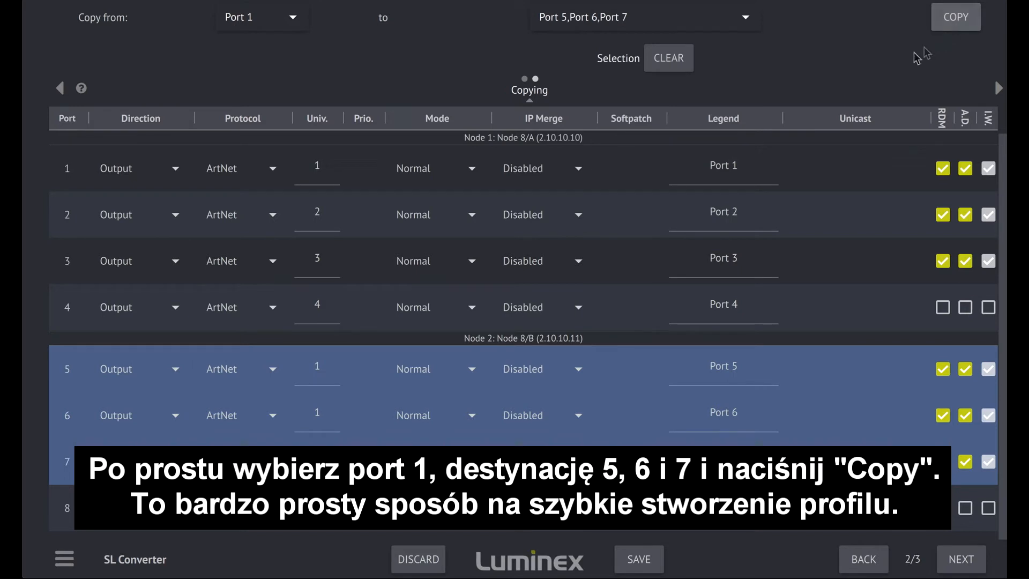
left_click(679, 63)
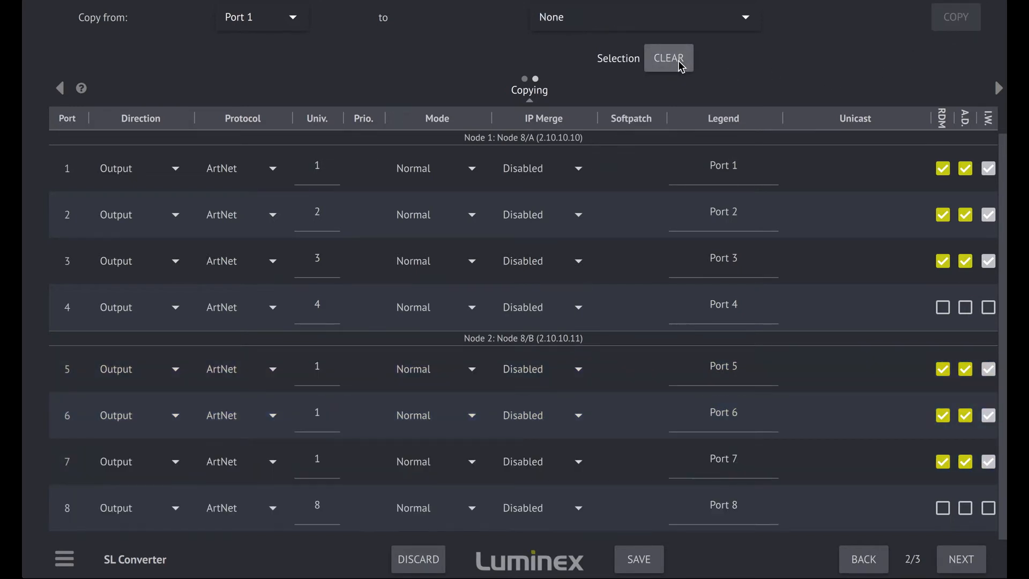
Set the verbose level to No Warnings, No Errors on the final settings page and save the profile.
left_click(956, 561)
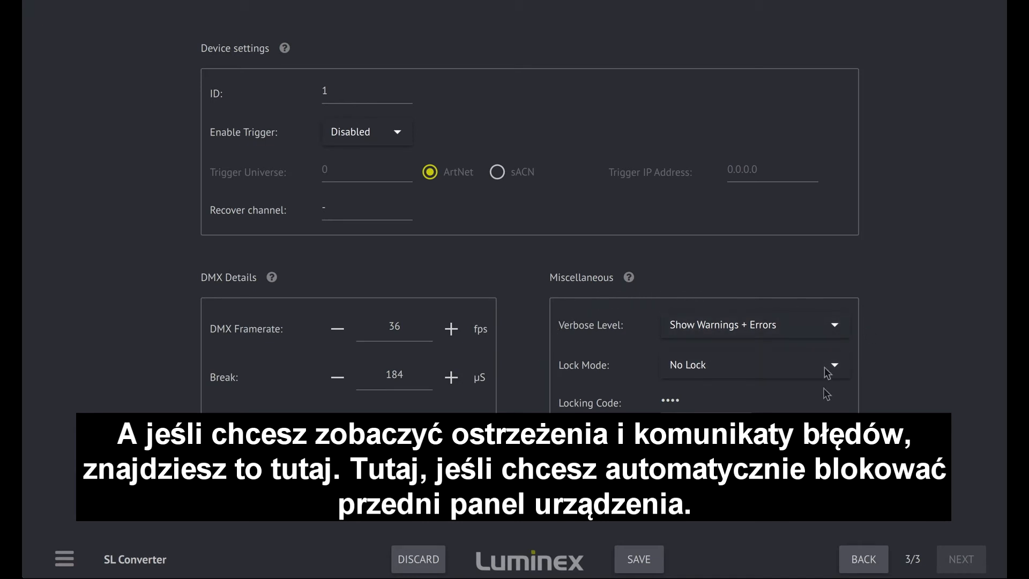
left_click(838, 326)
left_click(838, 326)
left_click(832, 366)
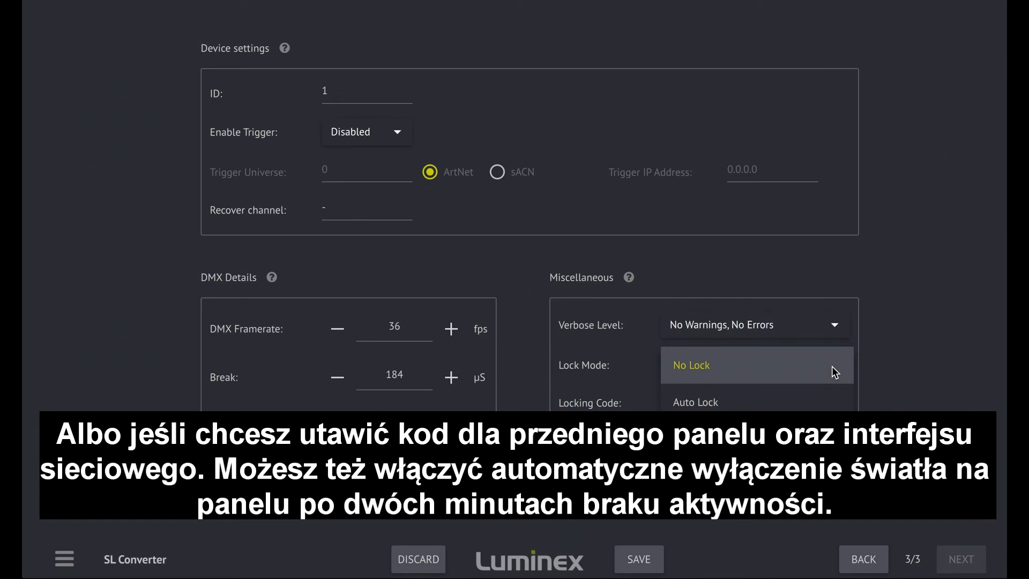
left_click(886, 365)
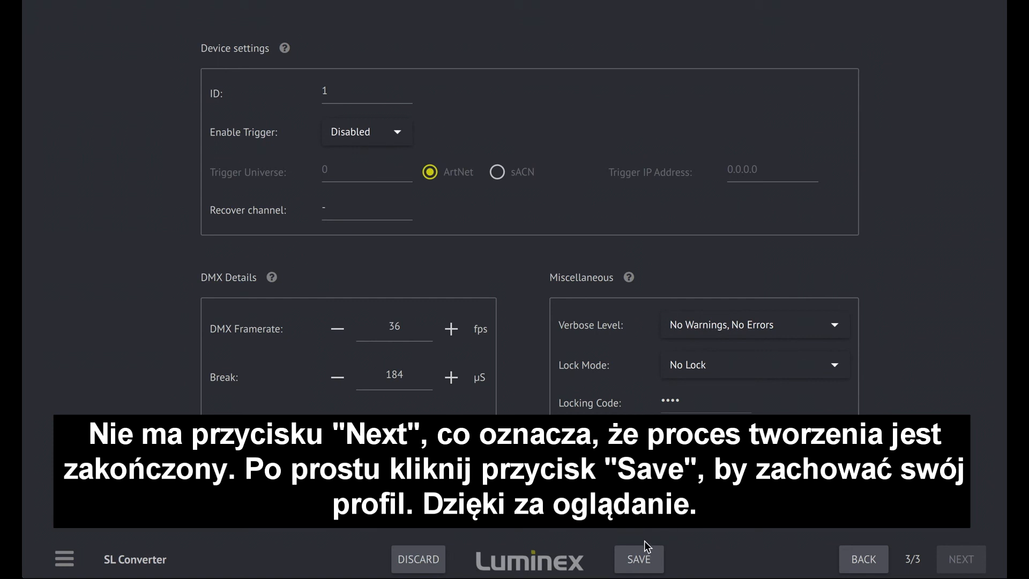
left_click(644, 561)
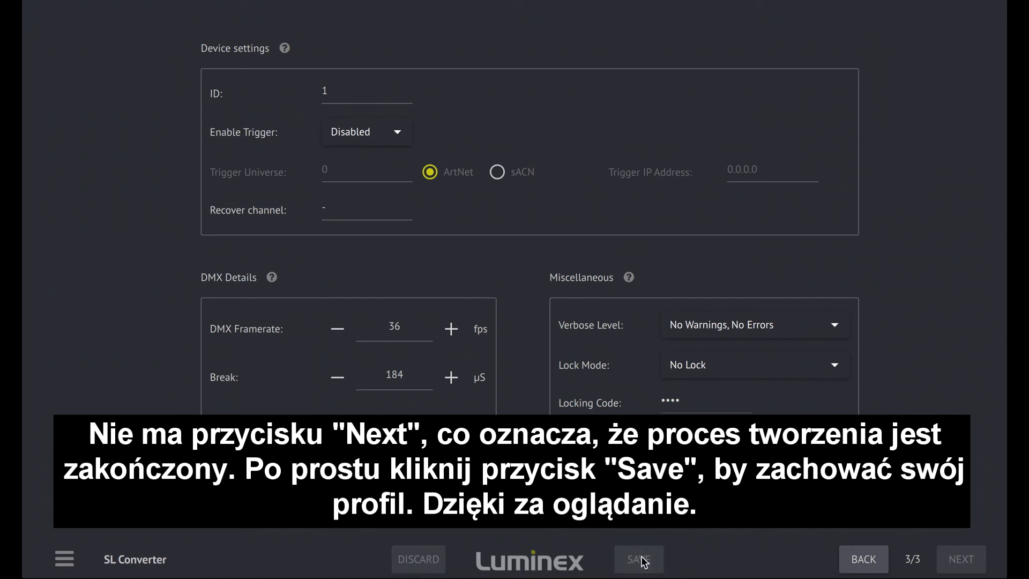